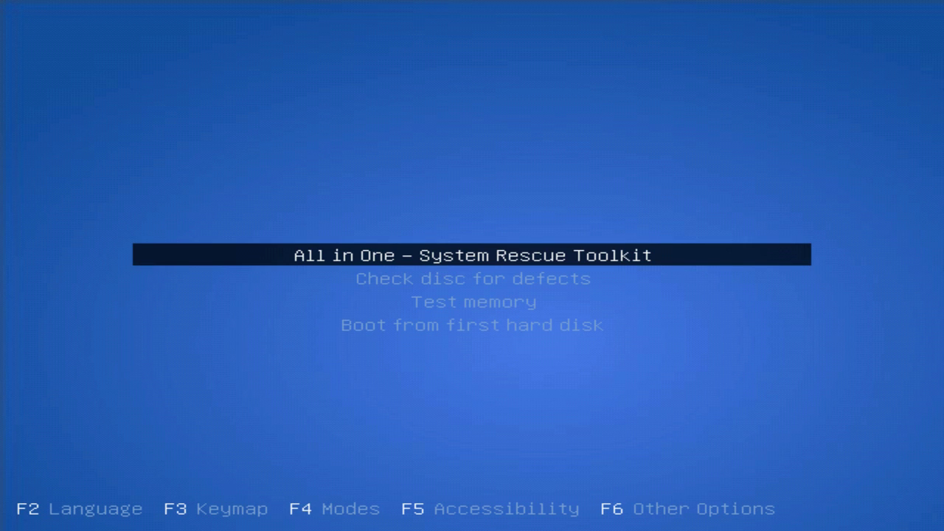
Move the boot selection past the disc check and memory test to 'Boot from first hard disk'
key("Down")
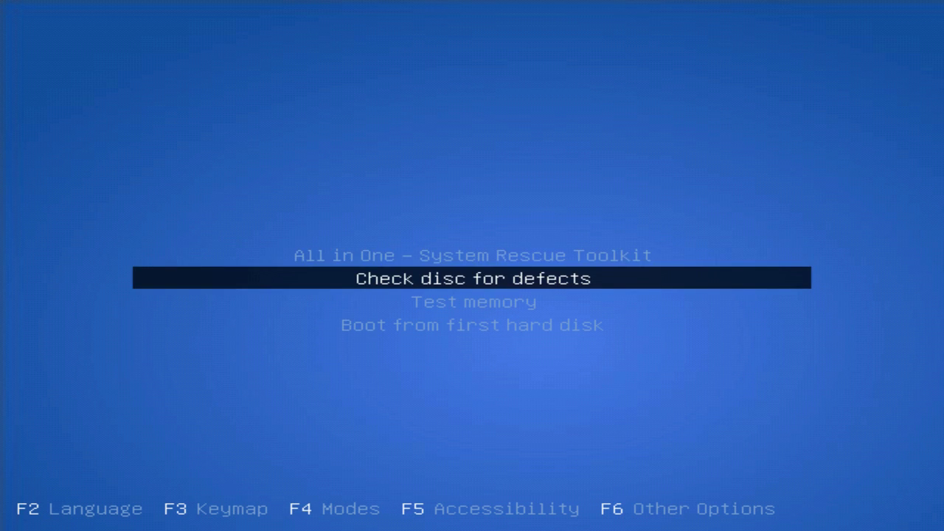
key("Down")
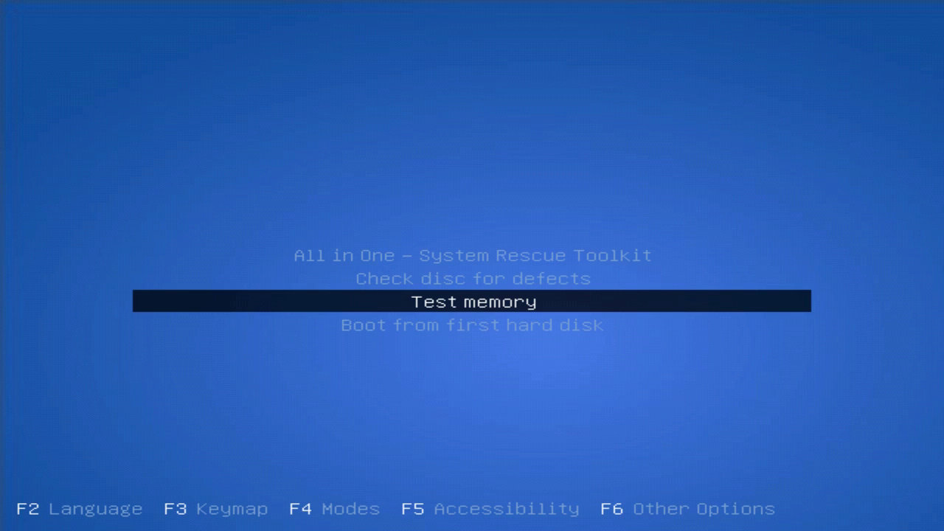
key("Down")
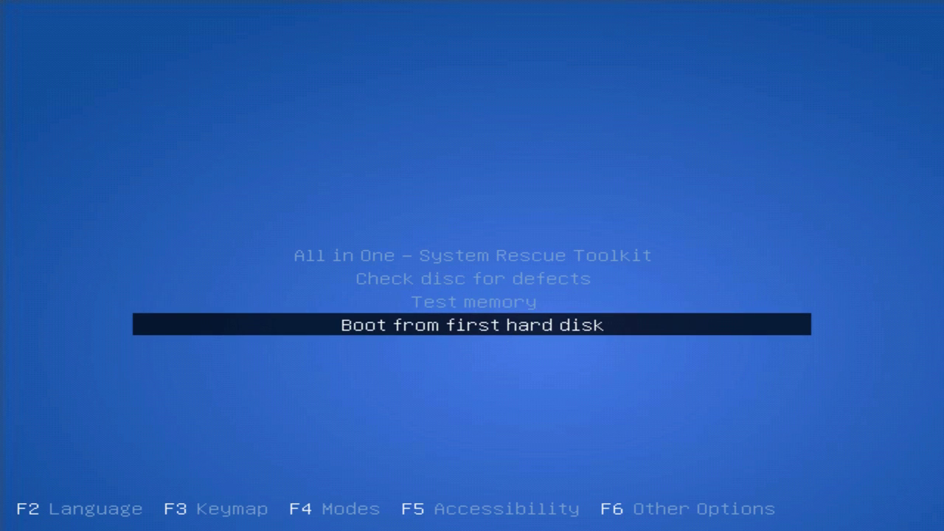
Boot from the first hard disk and let the Lubuntu live rescue desktop load
key("Return")
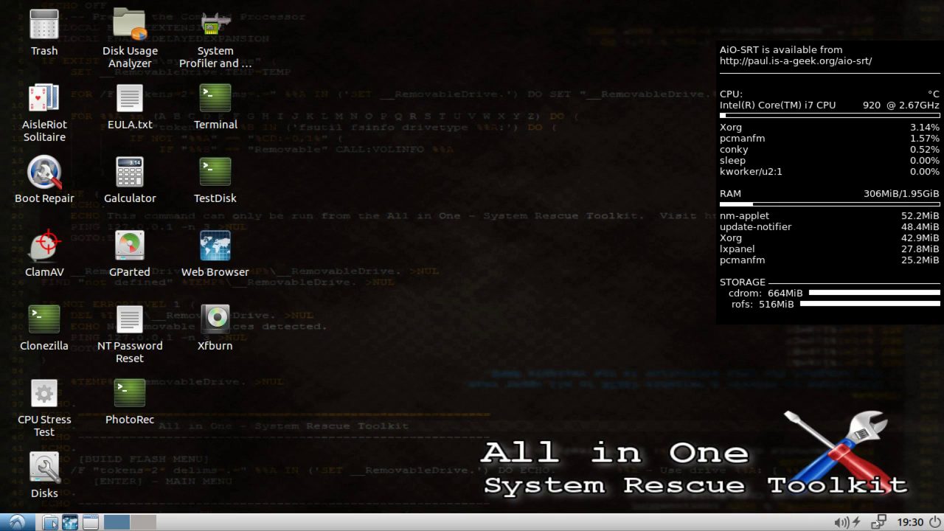
left_click(878, 521)
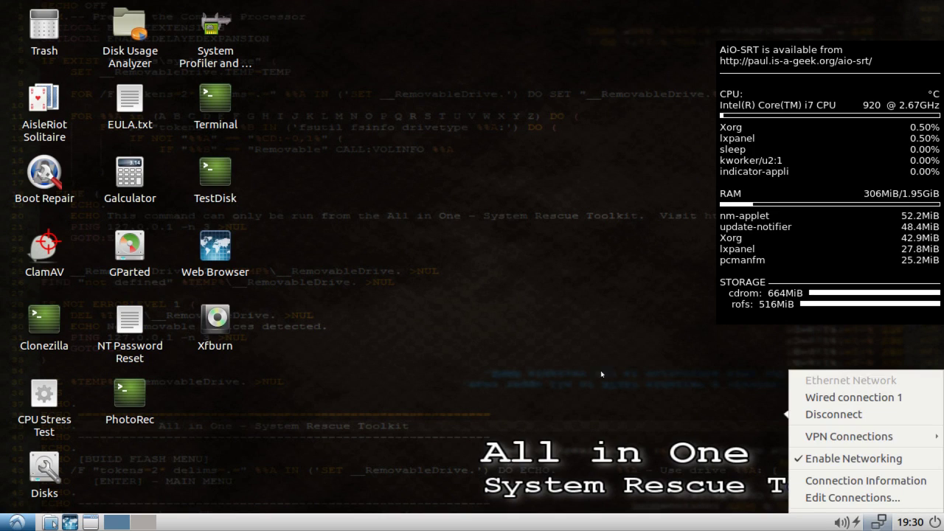
left_click(37, 107)
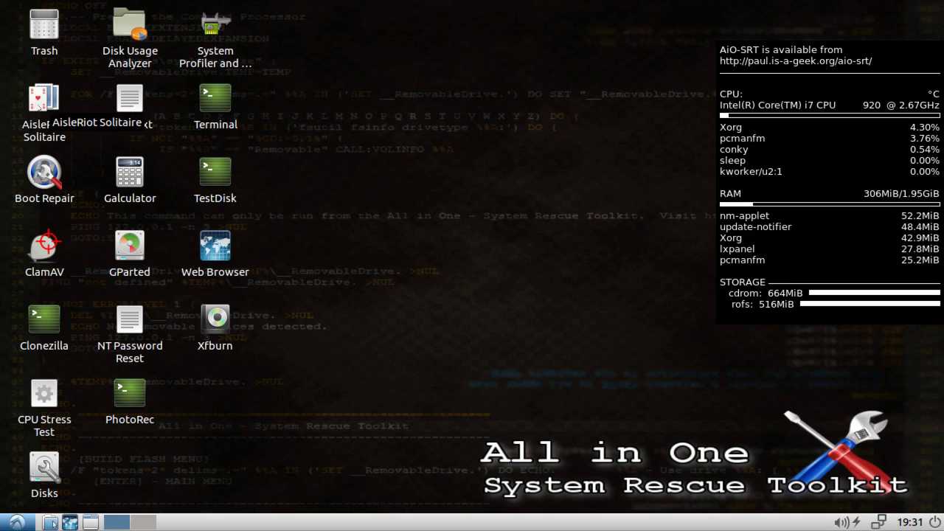
left_click(36, 107)
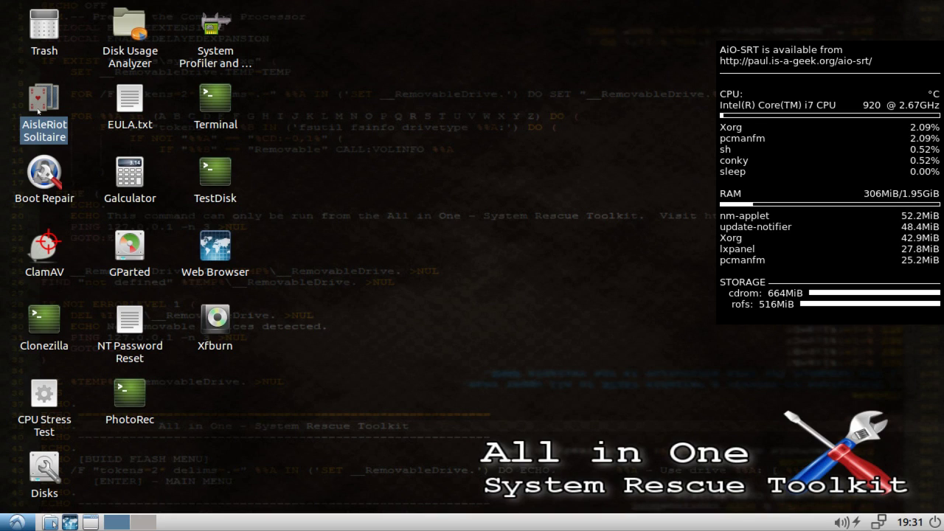
left_click(40, 168)
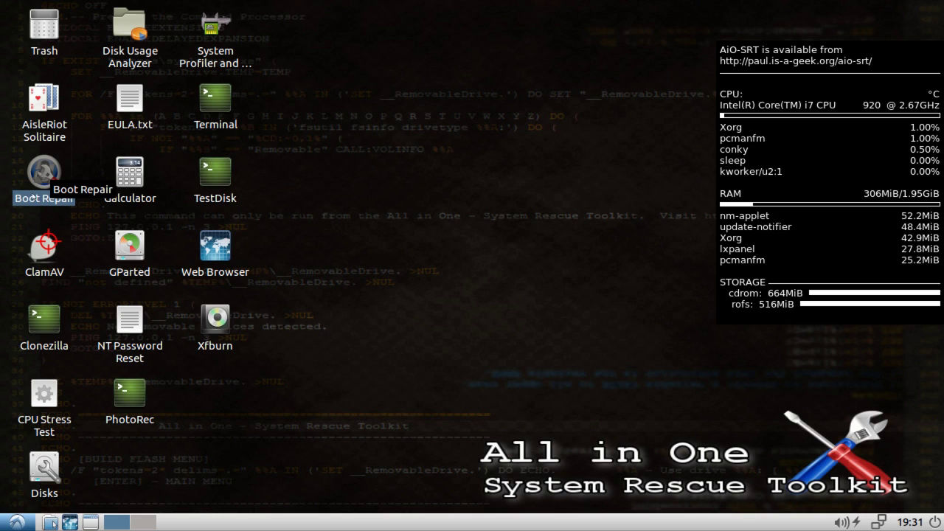
left_click(35, 258)
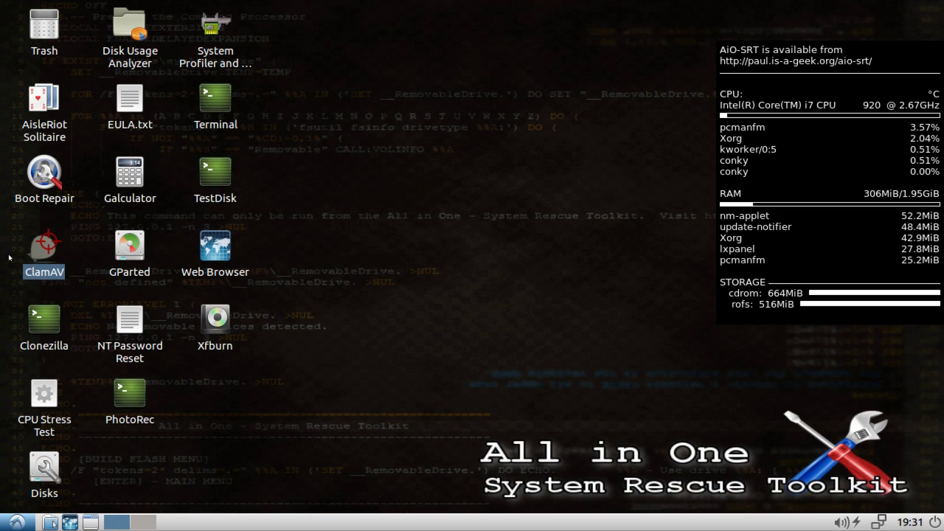
left_click(42, 315)
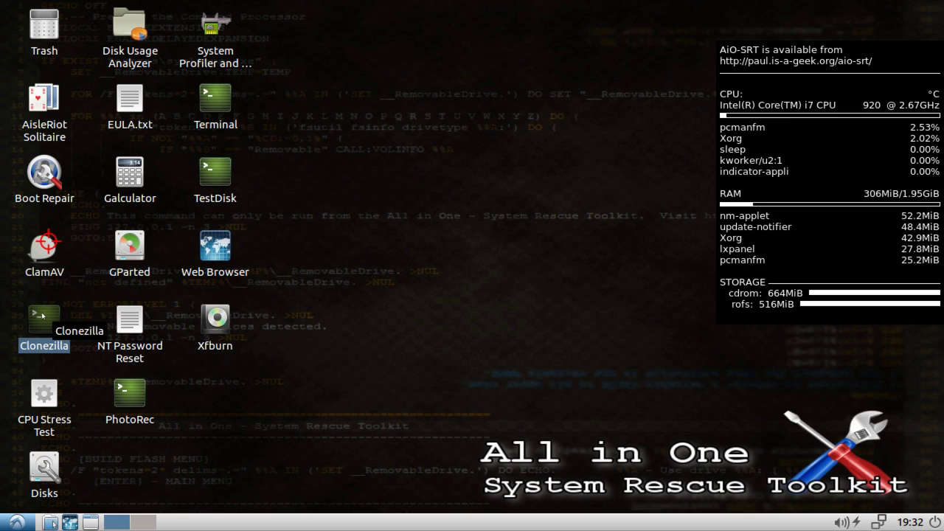
left_click(45, 388)
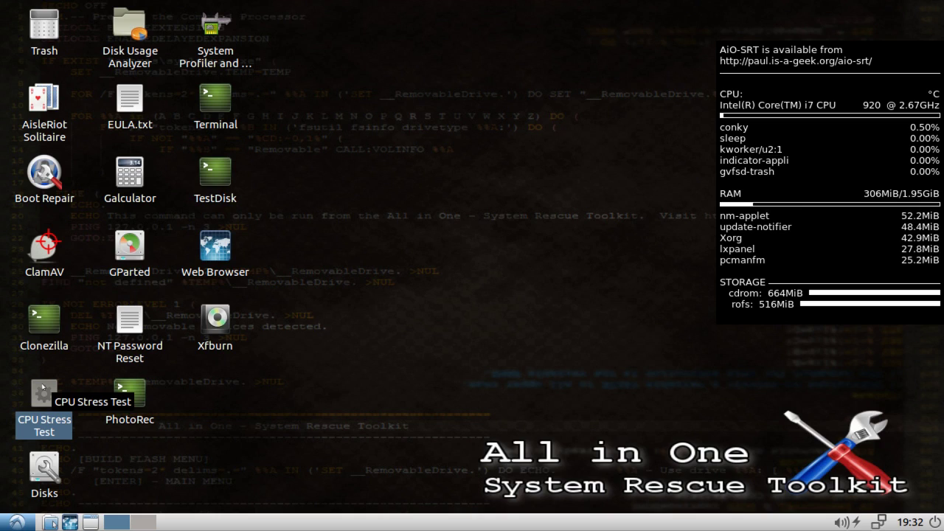
left_click(45, 461)
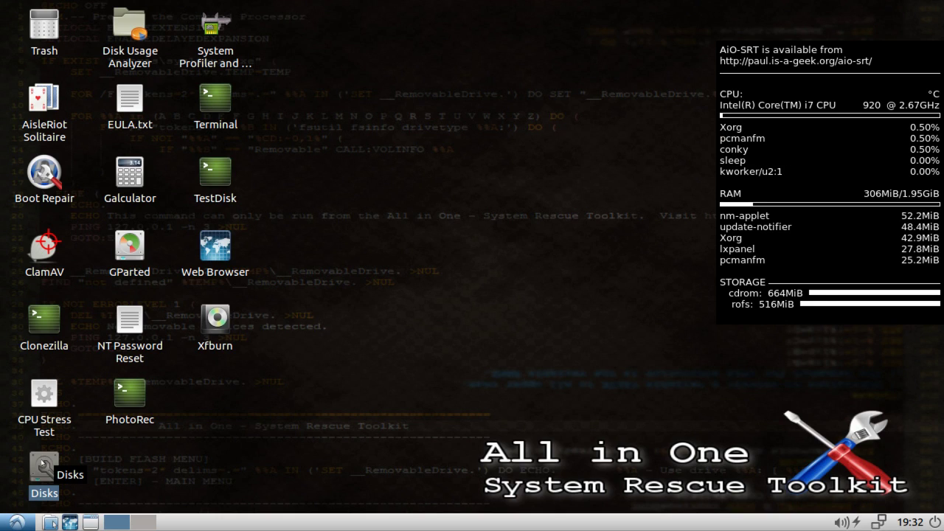
left_click(128, 26)
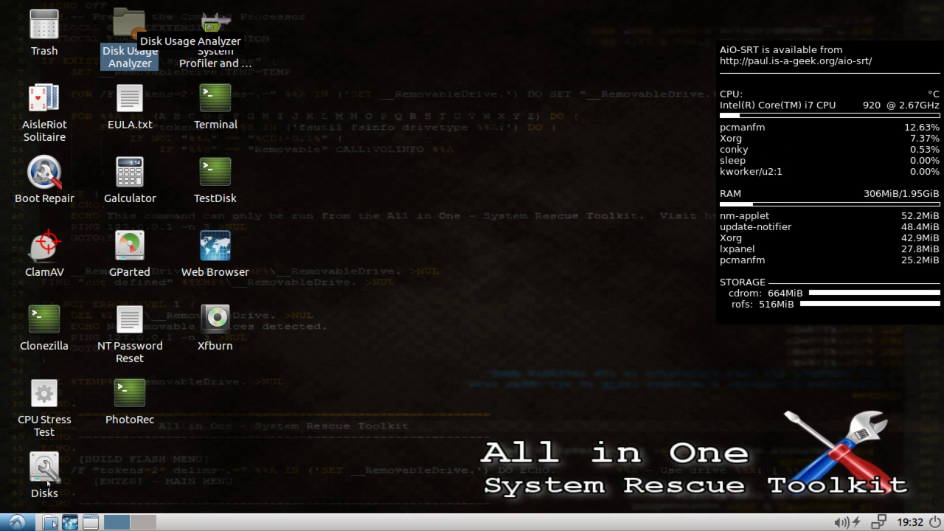
left_click(126, 169)
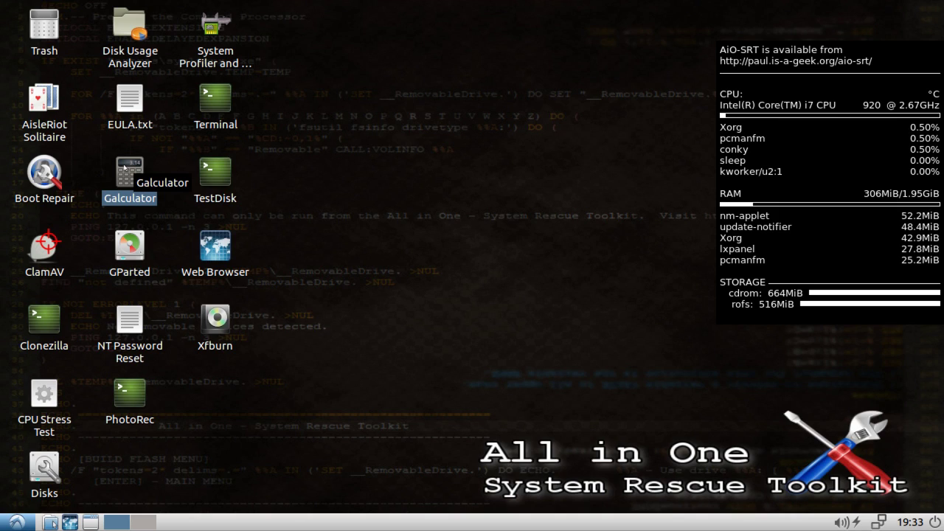
left_click(120, 247)
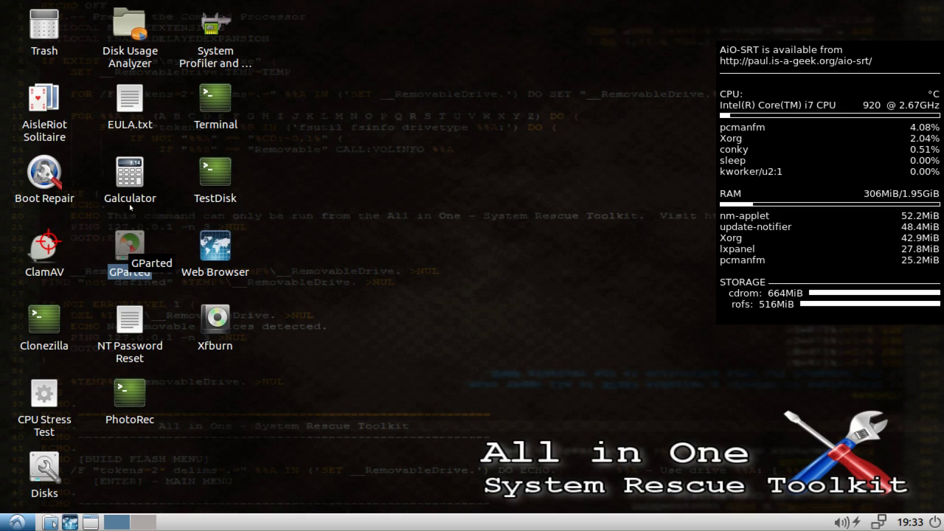
left_click(131, 320)
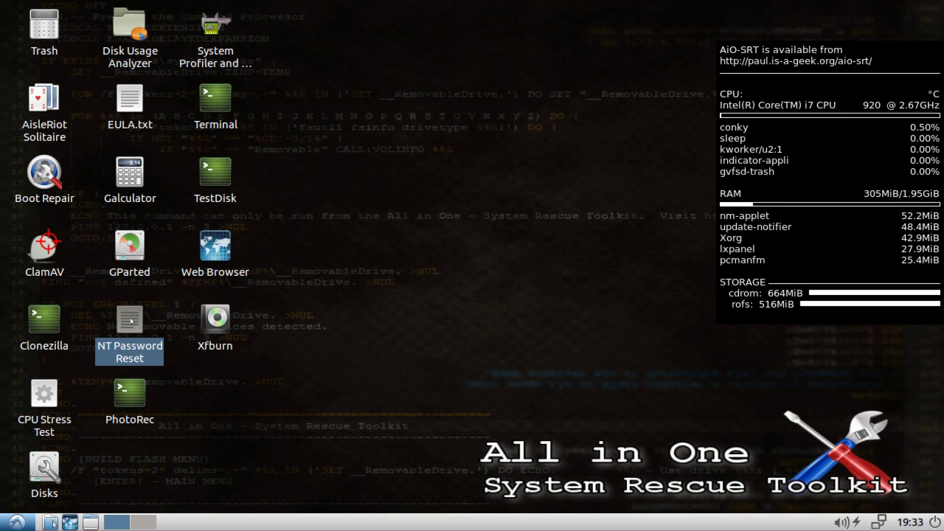
double_click(130, 319)
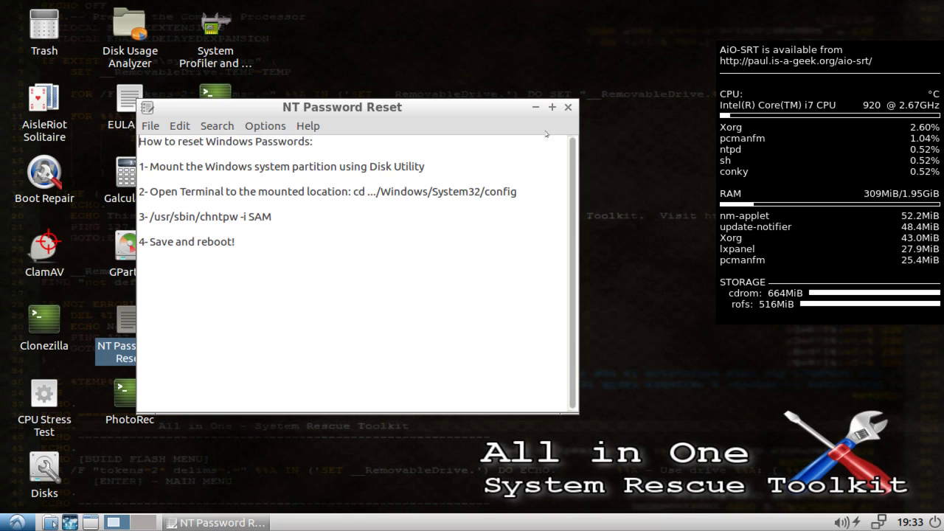
left_click(568, 106)
left_click(136, 390)
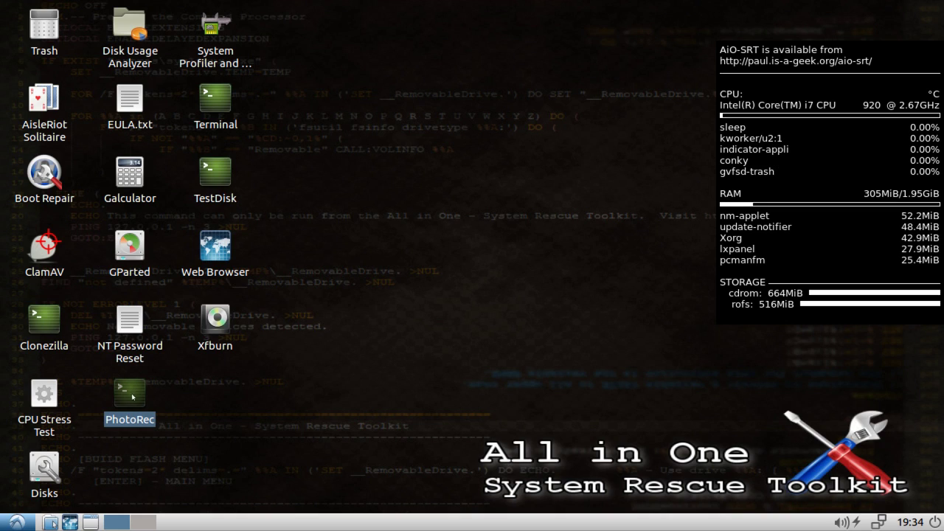
left_click(212, 52)
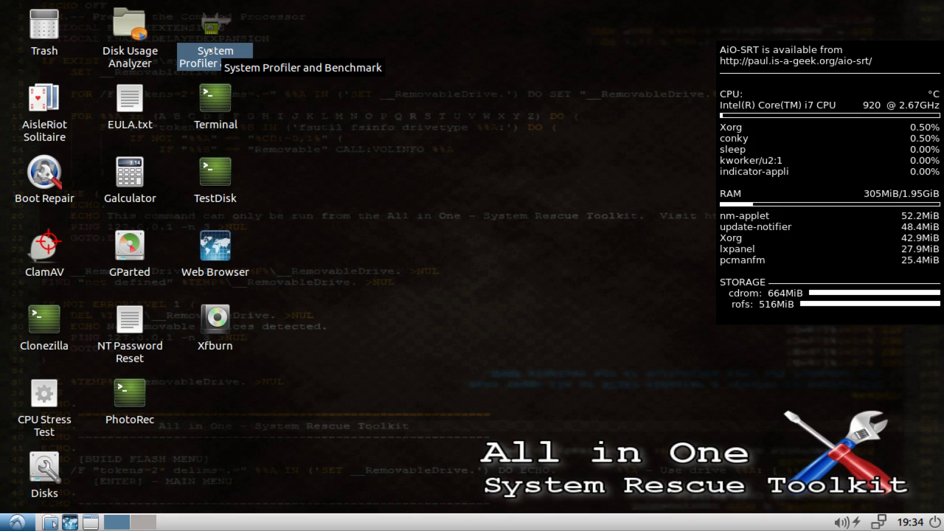
left_click(218, 100)
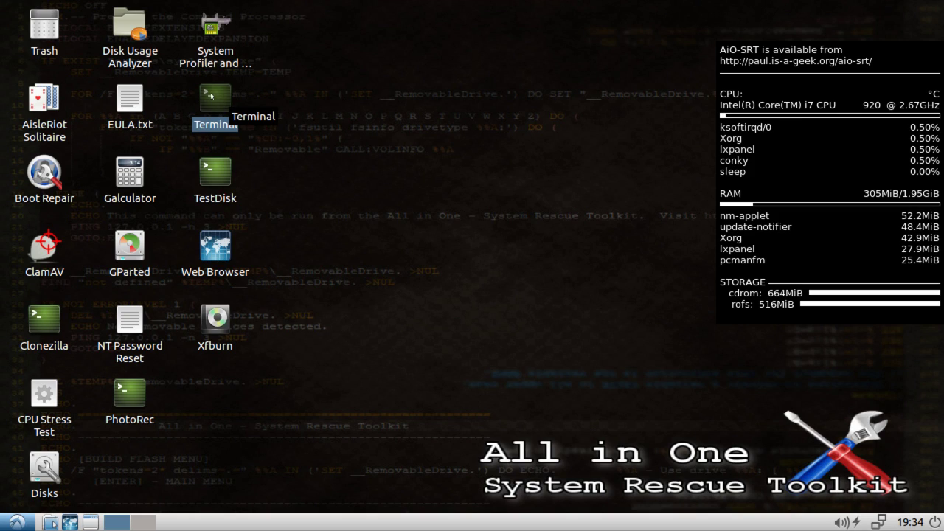
left_click(209, 166)
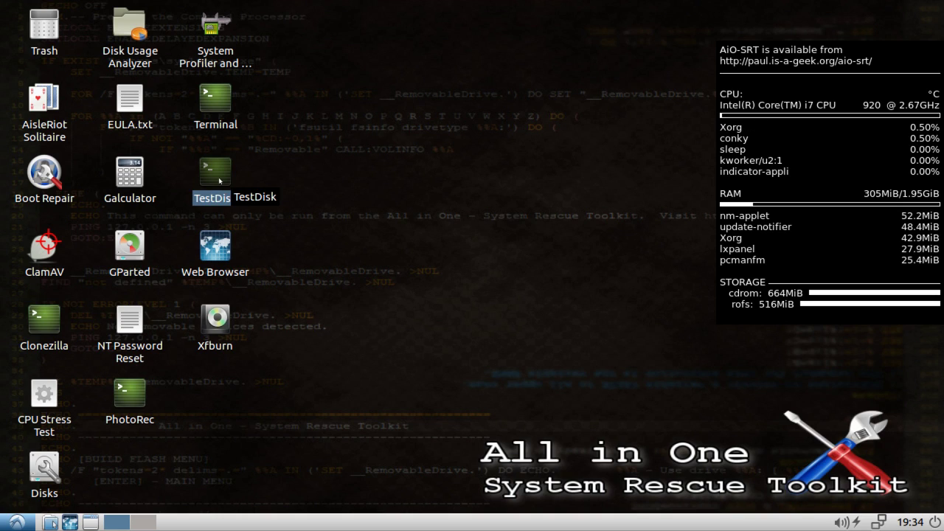
left_click(214, 248)
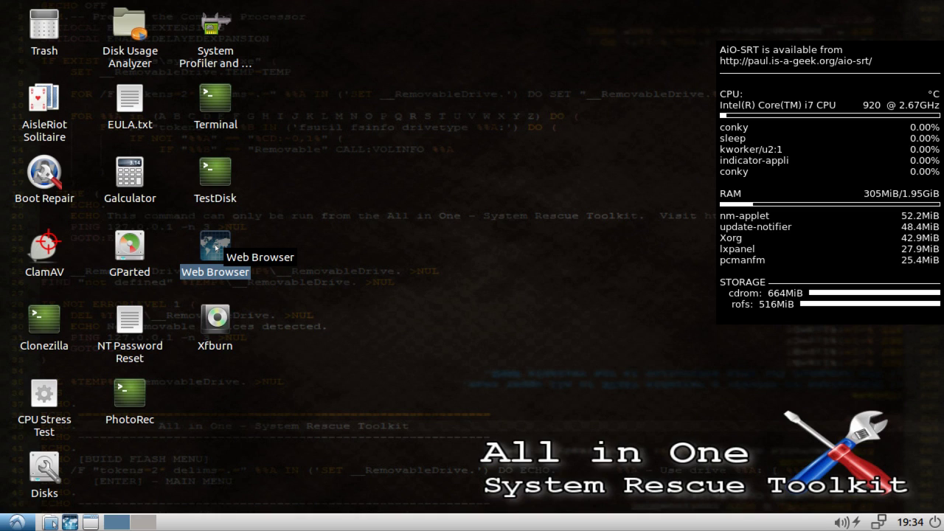
left_click(218, 318)
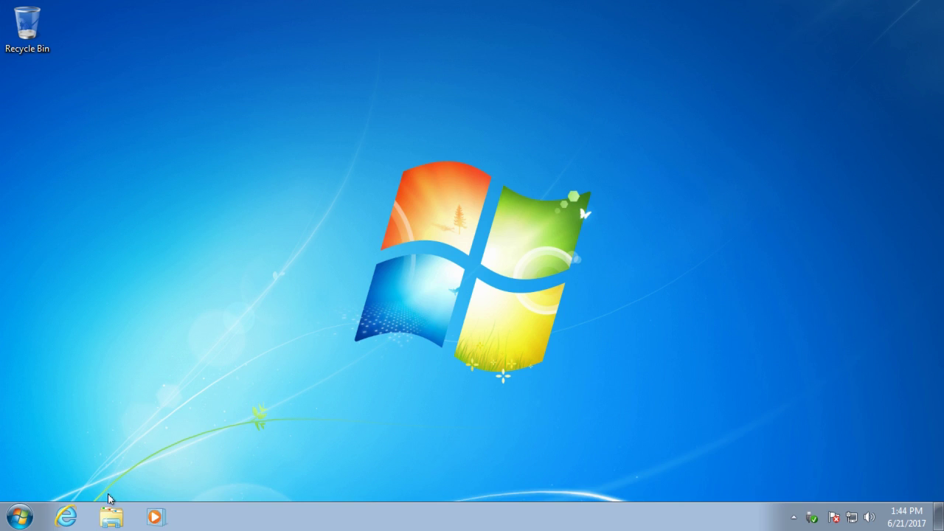
Launch AiO-SRT from the AiO-SRT (E:) drive, approving the UAC prompt and MIT licence
left_click(107, 521)
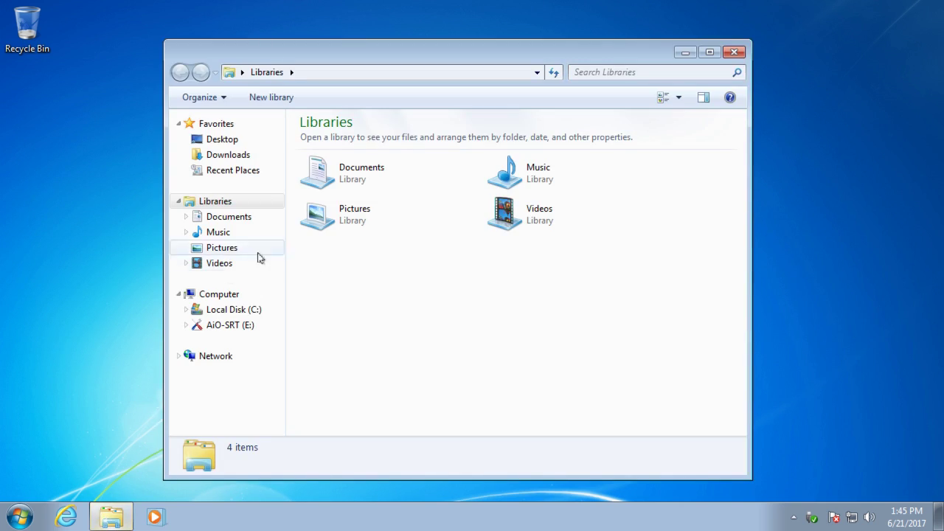
left_click(218, 329)
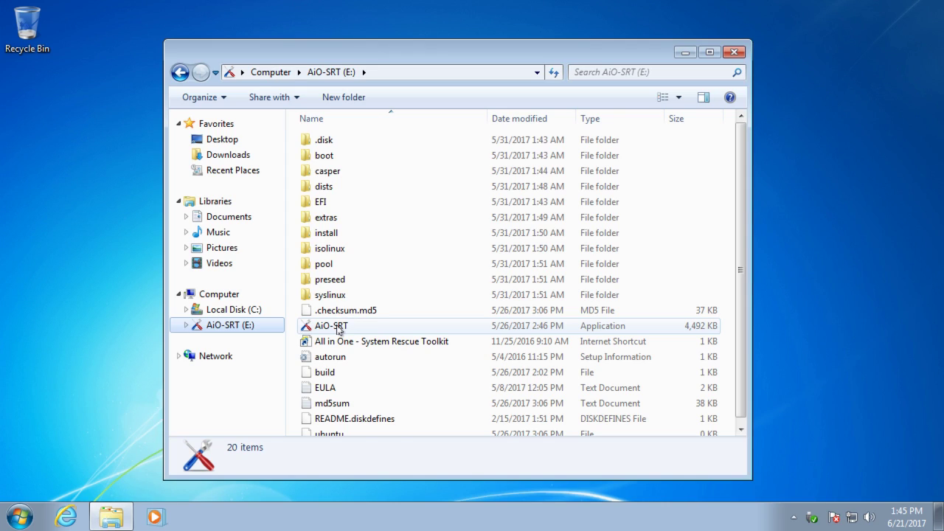
double_click(338, 329)
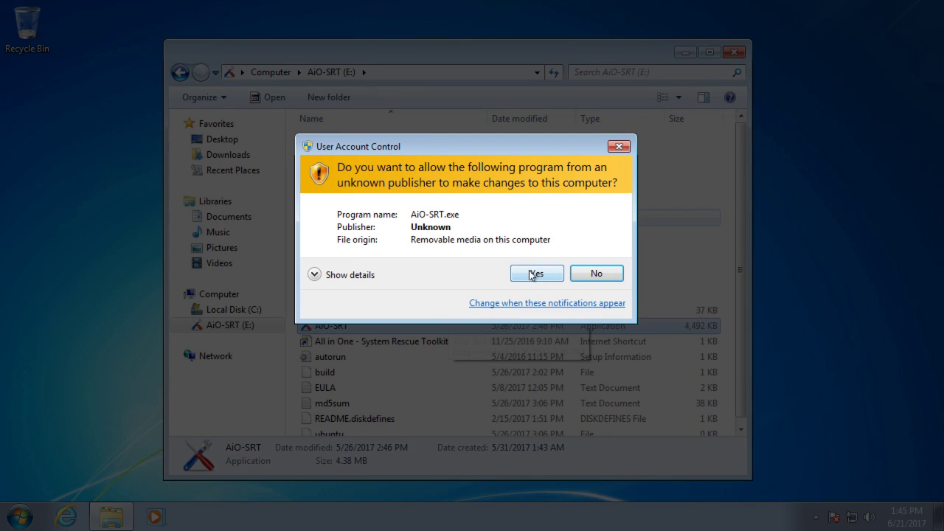
left_click(535, 274)
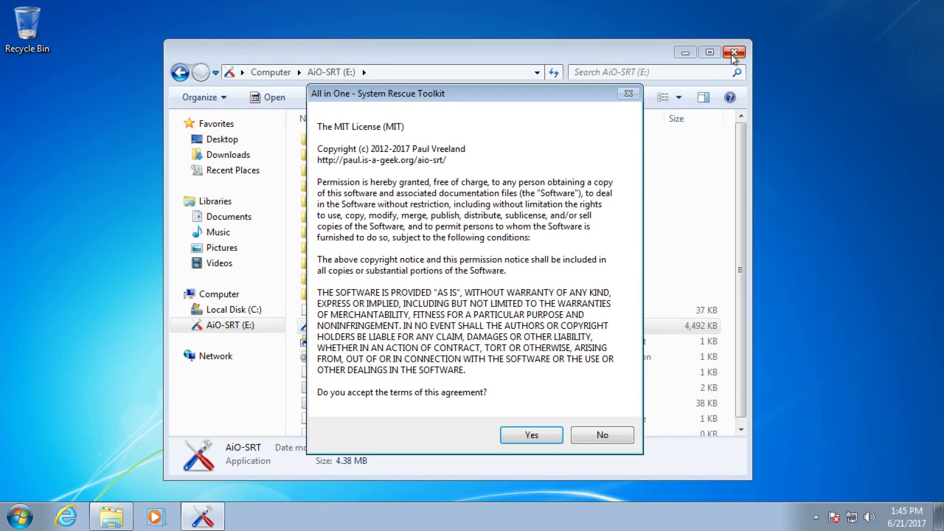
left_click(530, 432)
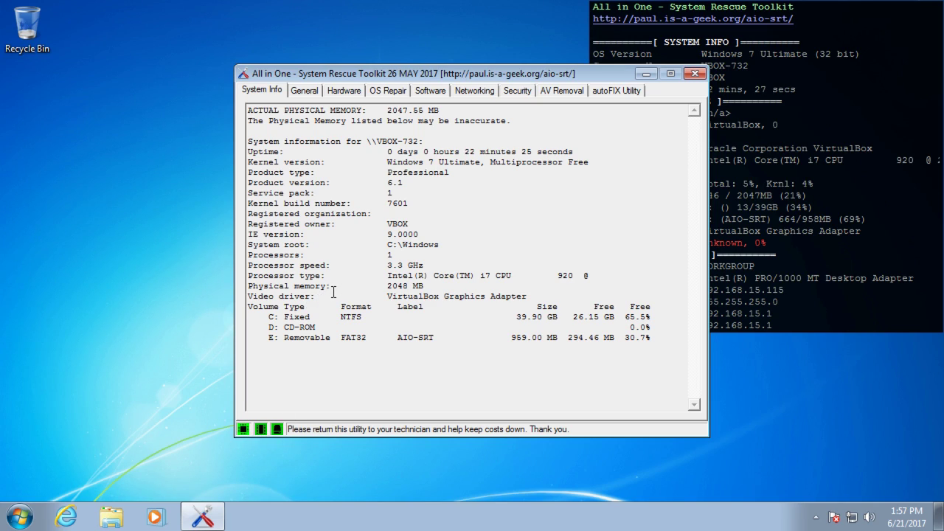
Switch to the General tab showing Task Manager, Resource Monitor and Whois Domain Lookup
left_click(316, 93)
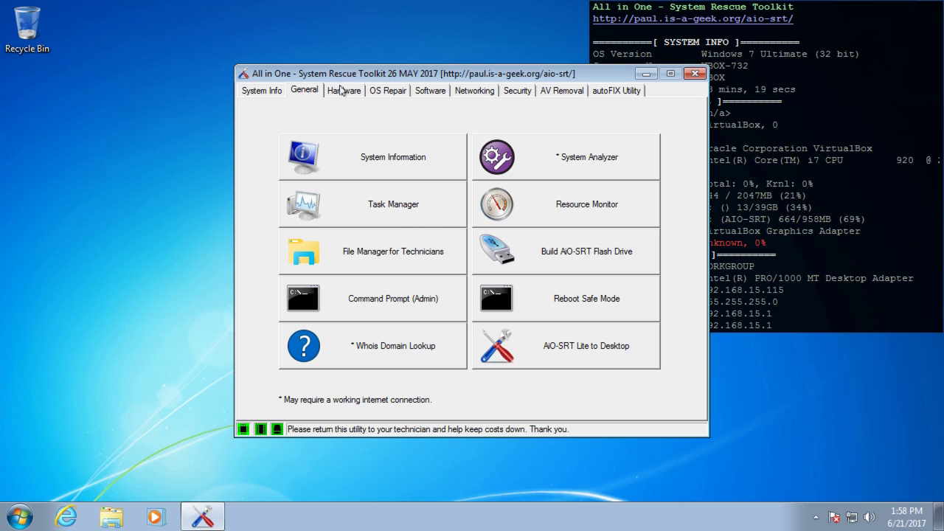
Switch to the Hardware tab with CPU Stress Test, Memory Diagnostics and LCD Dead Pixel Test
left_click(344, 90)
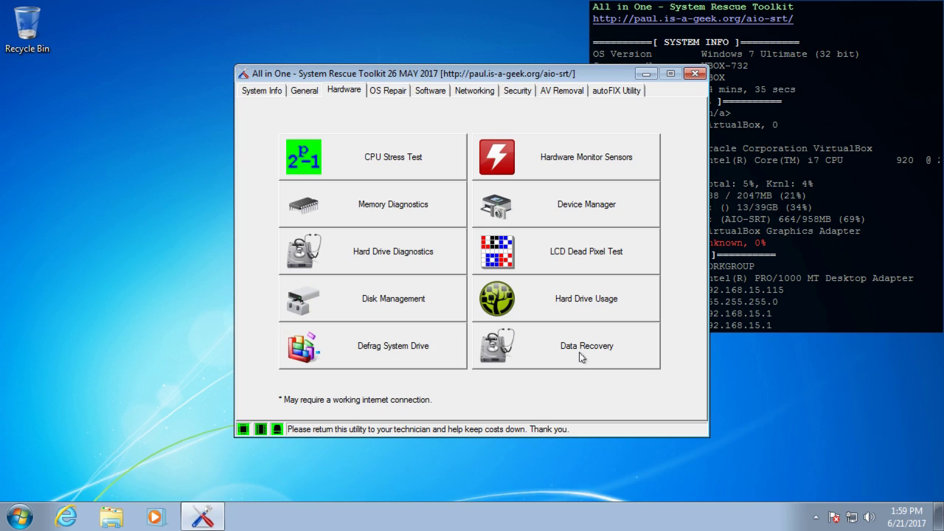
Switch to the OS Repair tab listing Autoruns, System File Checker and DISM System Repair
left_click(388, 90)
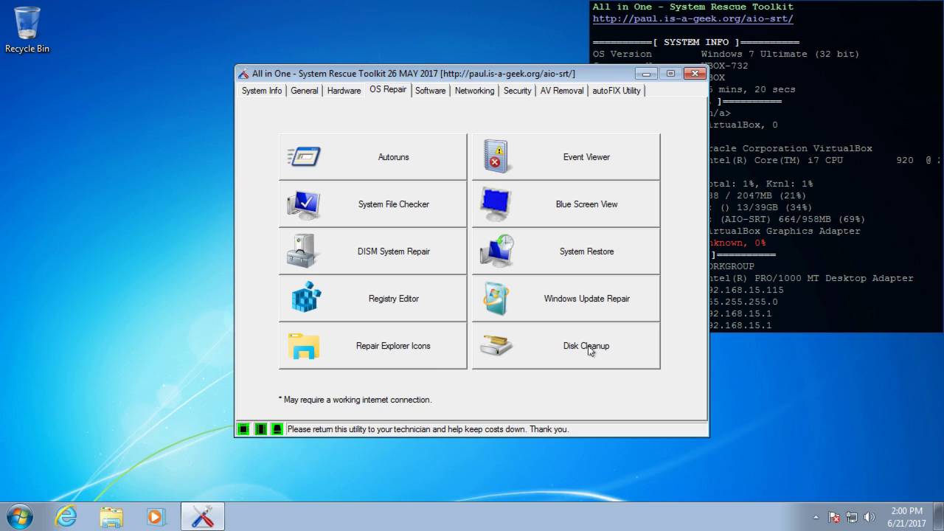
Switch to the Software tab with Uninstall Programs, RichCopy and Product Keys
left_click(429, 93)
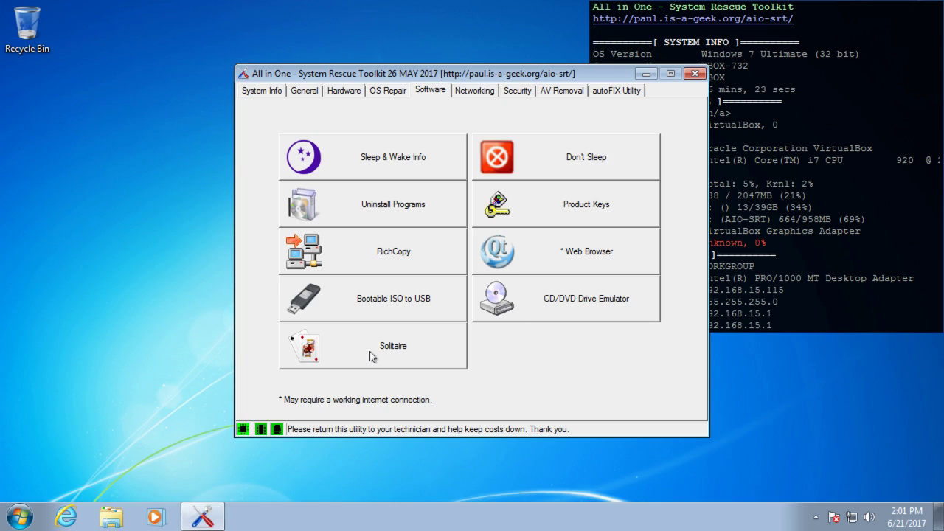
Switch to the Networking tab with Reset TCP/IP & Winsock, LAN Speed Test and Network Mapper
left_click(476, 91)
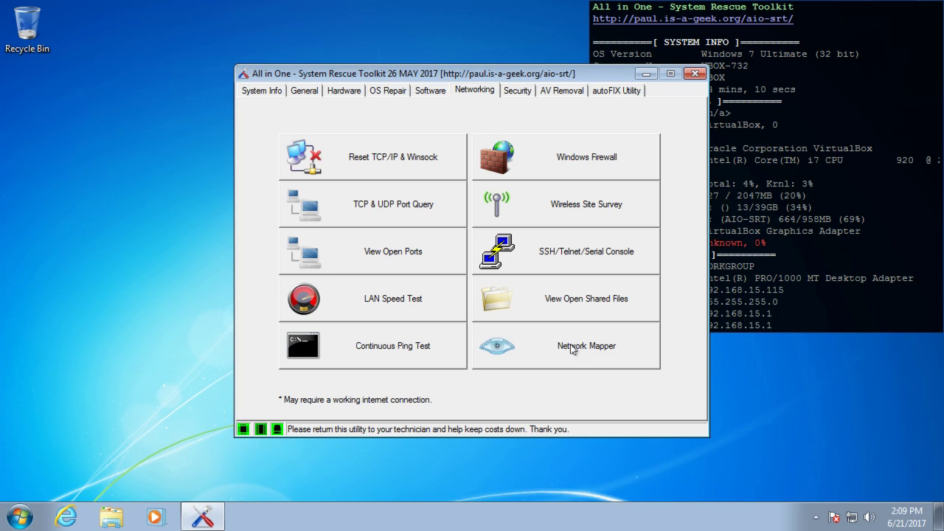
Switch to the Security tab offering ESET Online Scanner, Kaspersky Virus Removal Tool and ClamWin
left_click(512, 92)
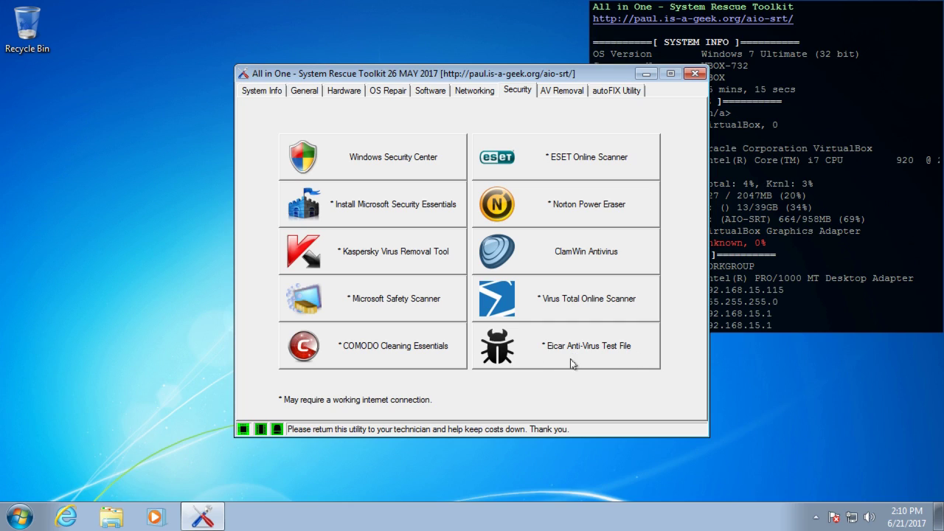
Switch to the AV Removal tab listing Avast!, AVG, Norton, McAfee and Universal AV Remover
left_click(560, 90)
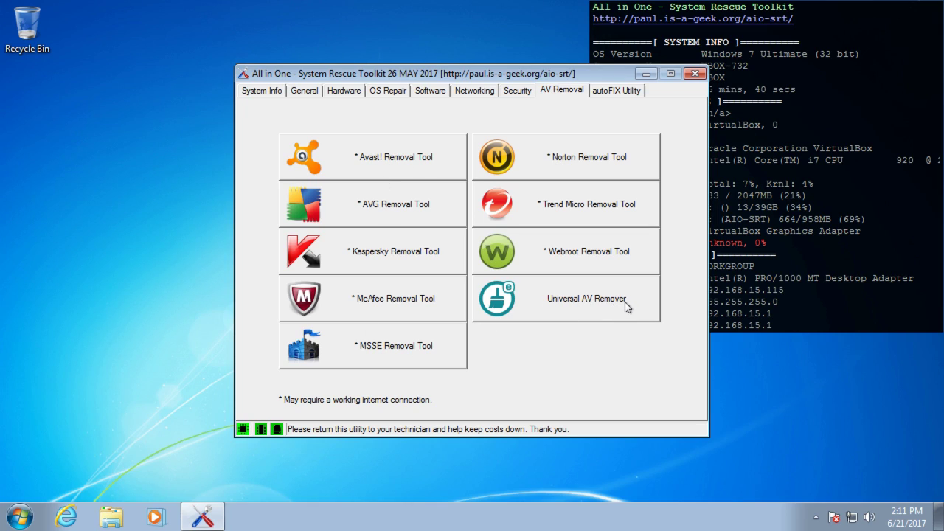
On the autoFIX Utility tab, try the Diagnostic Only and Malware Removal presets
left_click(616, 90)
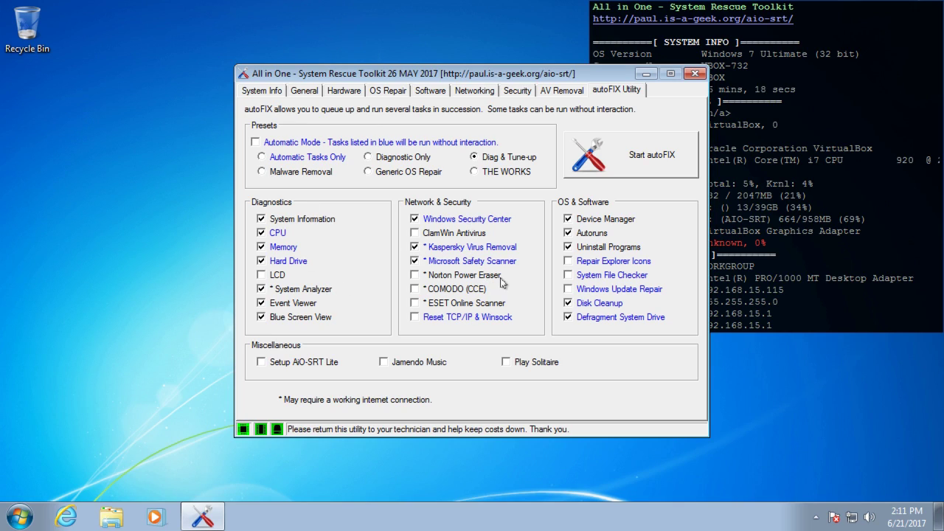
left_click(397, 160)
left_click(301, 174)
Select THE WORKS preset to queue every autoFIX task
left_click(493, 174)
On the Security tab, launch Microsoft Safety Scanner so its licence agreement appears
left_click(516, 90)
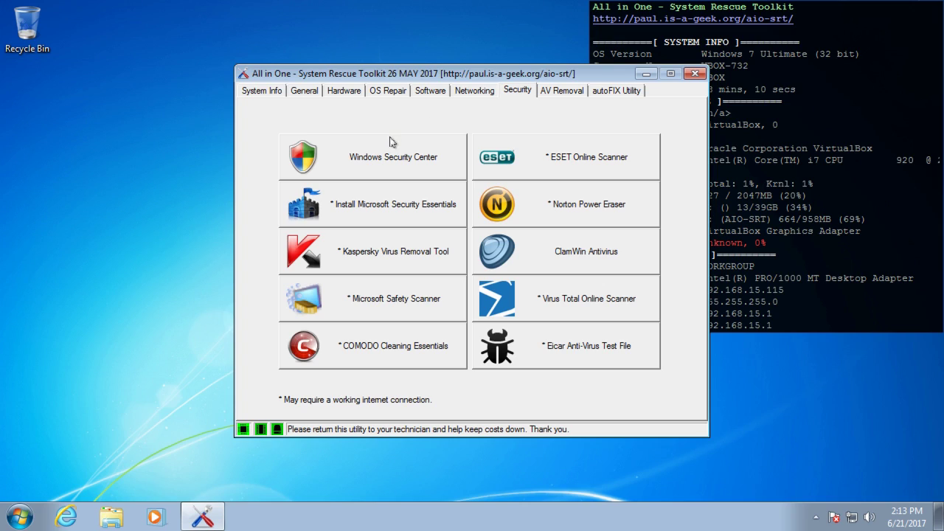
left_click(385, 308)
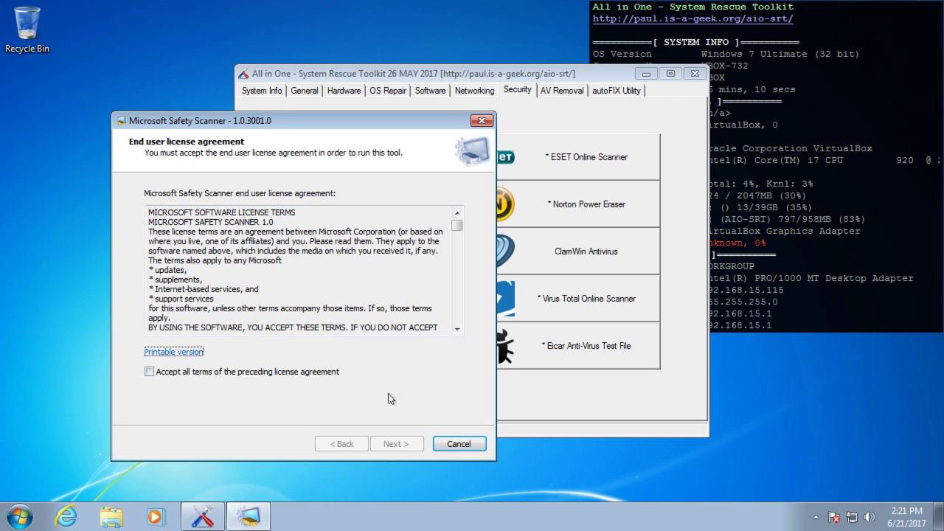
Relaunch Microsoft Safety Scanner and cancel its licence agreement without accepting
left_click(459, 444)
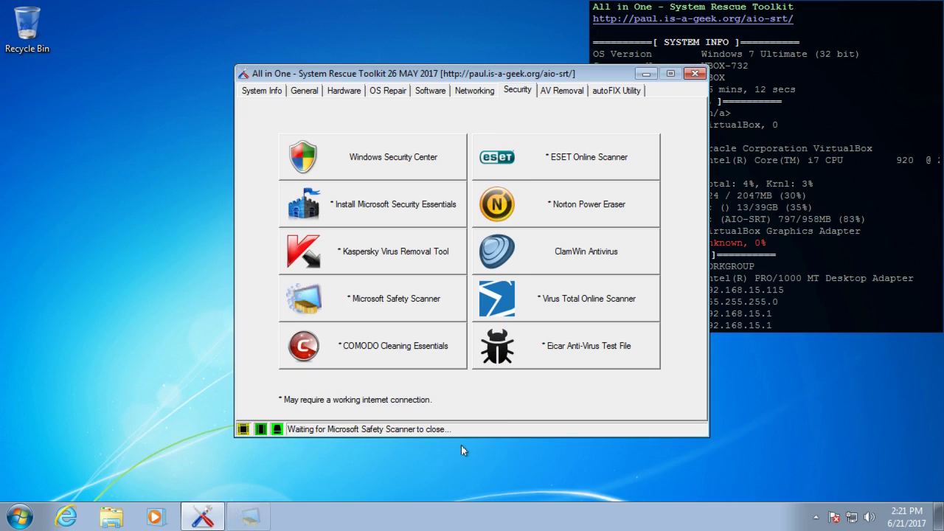
left_click(384, 312)
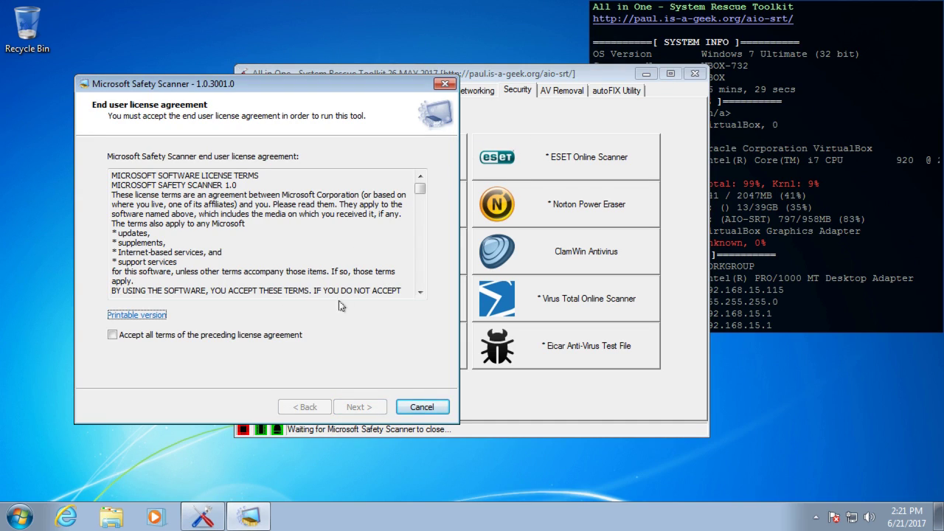
left_click(418, 411)
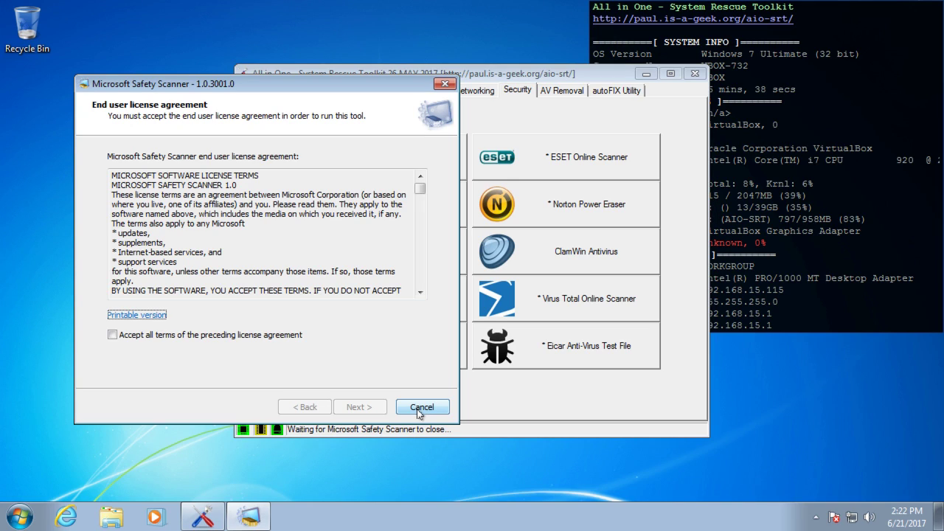
left_click(418, 410)
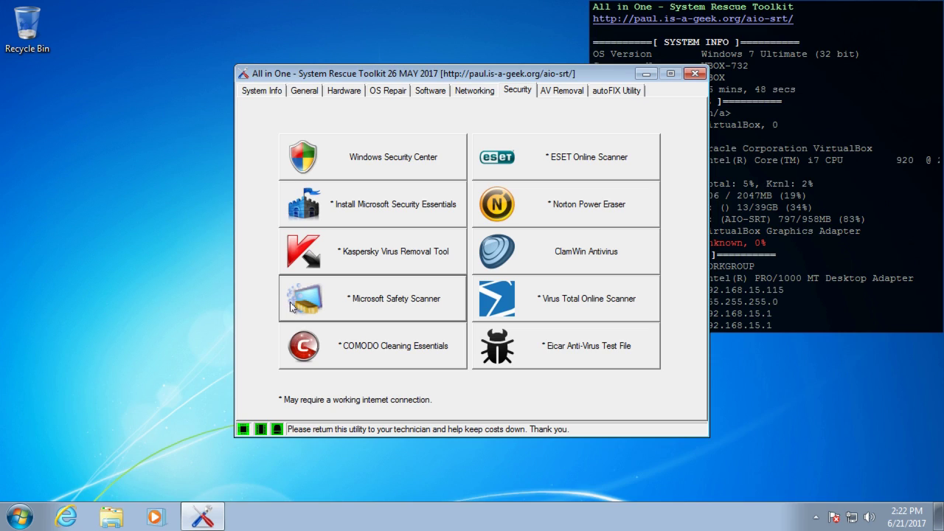
In Explorer, browse AiO-SRT (E:) to extras\cache to find the downloaded msert_x86 file
left_click(112, 516)
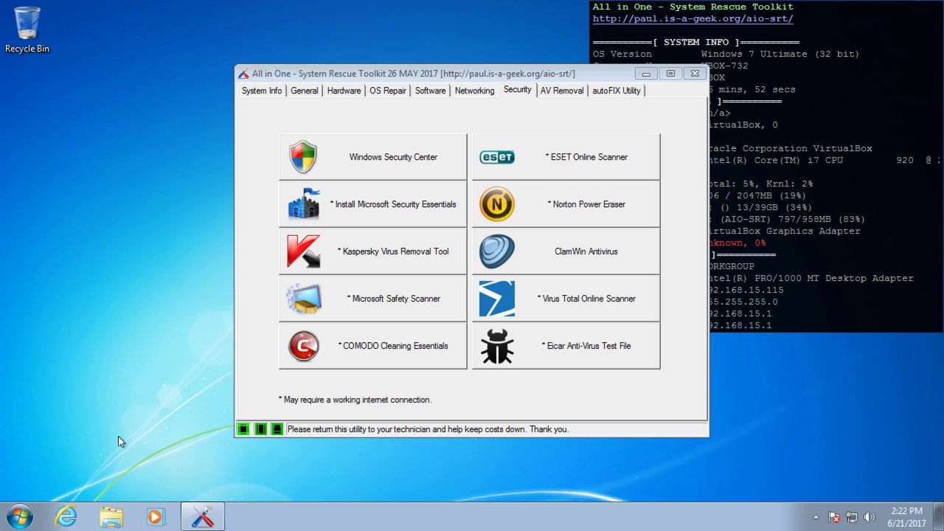
left_click(111, 515)
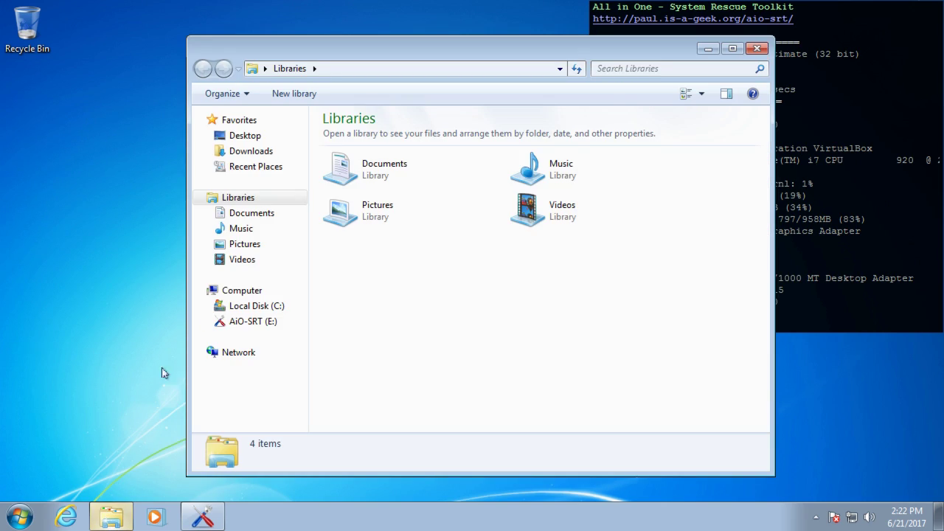
left_click(250, 322)
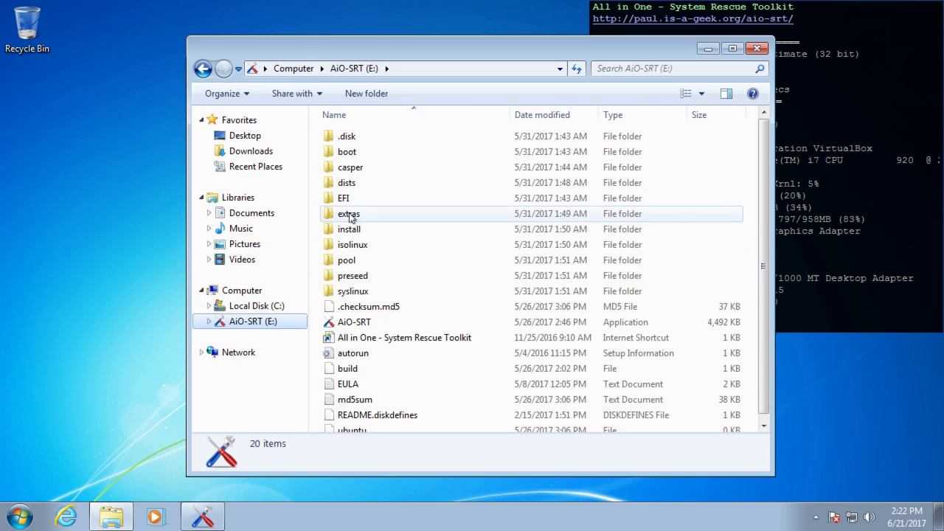
double_click(349, 213)
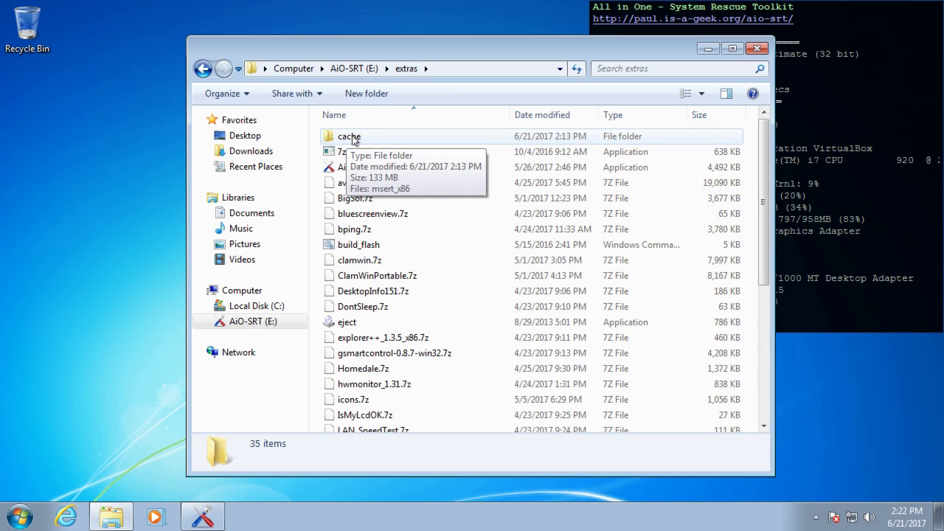
double_click(353, 139)
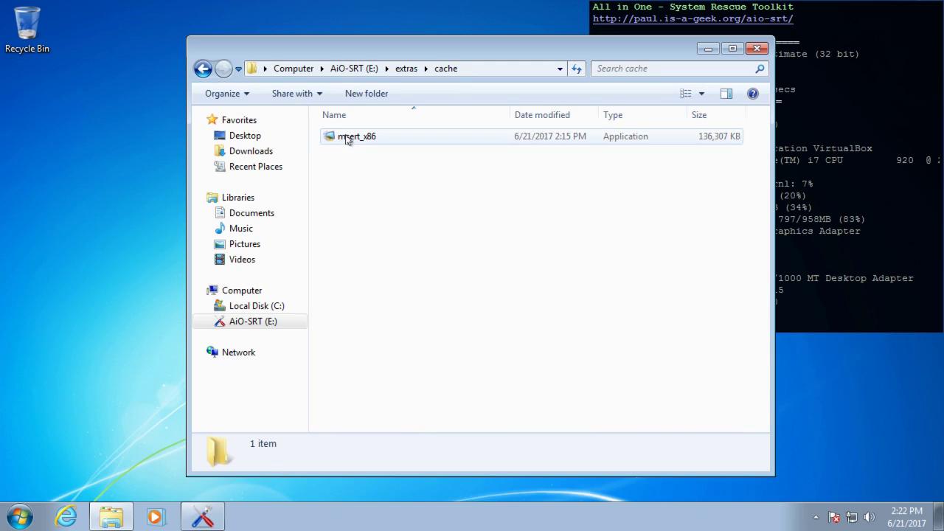
Go back to the extras folder and delete the cache folder, confirming with Yes
left_click(406, 69)
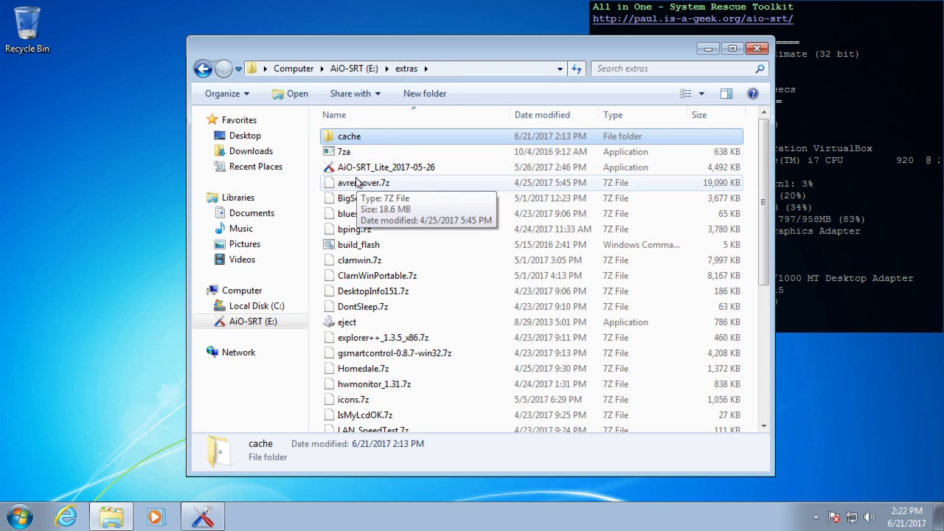
key("Delete")
left_click(531, 318)
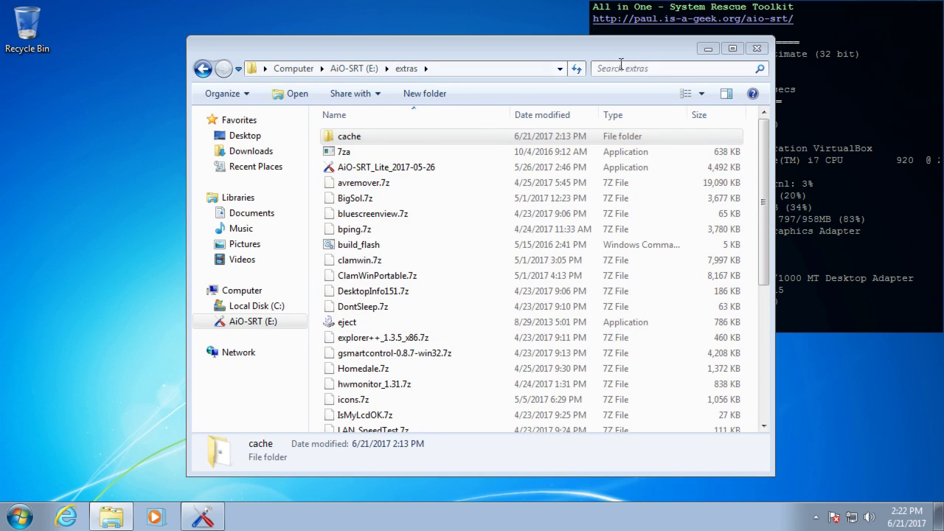
Close the Explorer window and return to the toolkit's Security tab
left_click(757, 49)
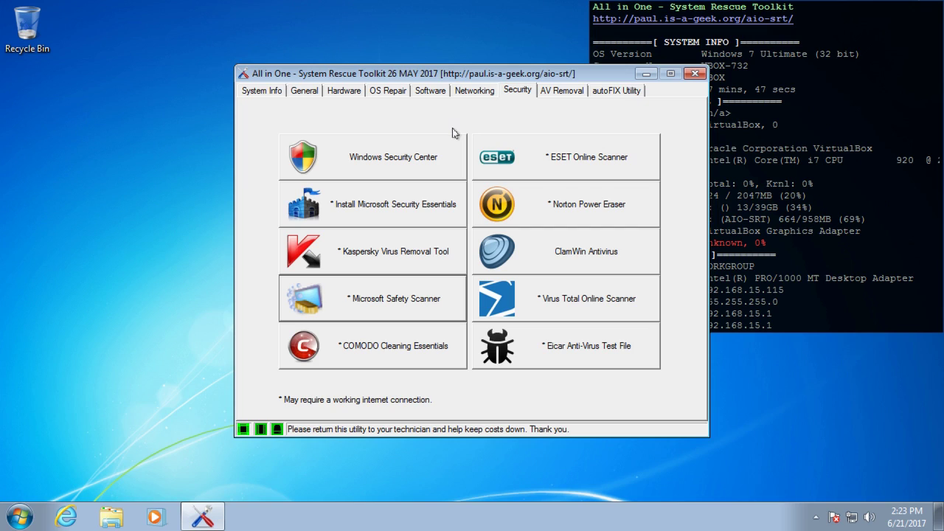
left_click(510, 89)
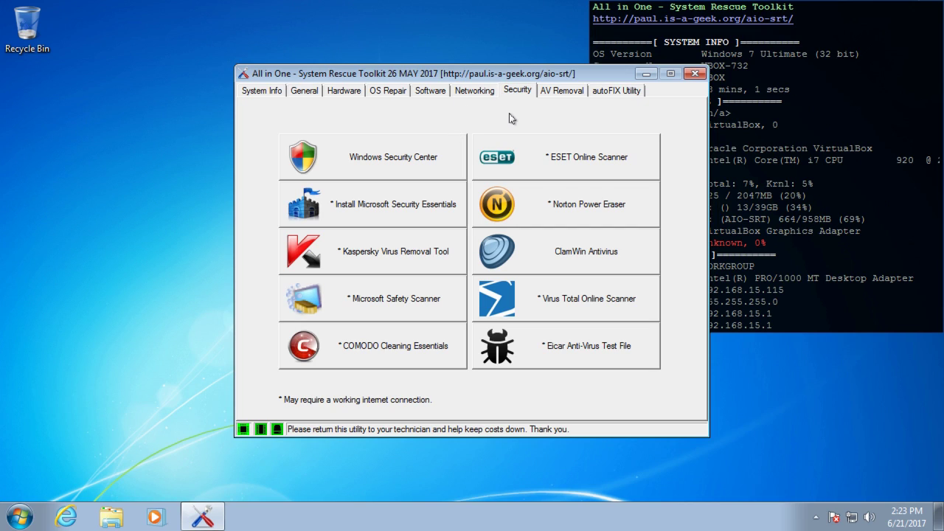
Close the All in One – System Rescue Toolkit window
left_click(694, 75)
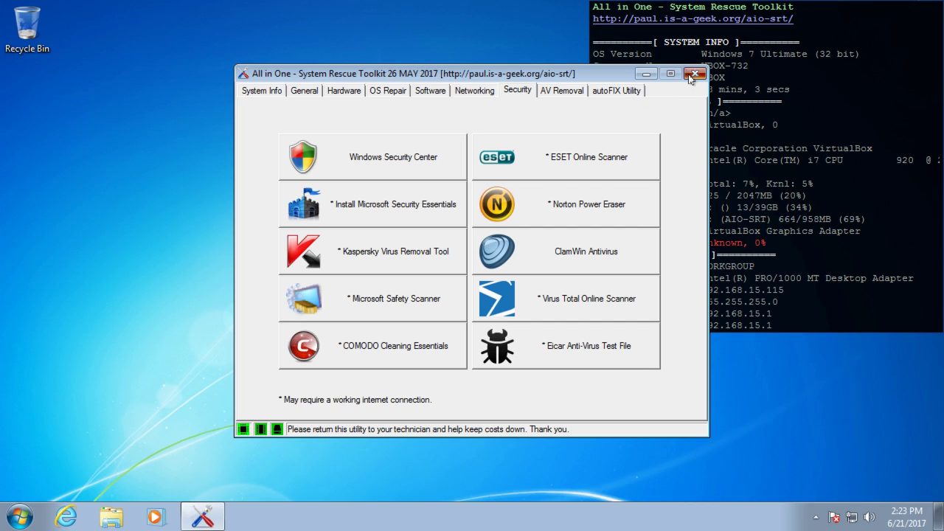